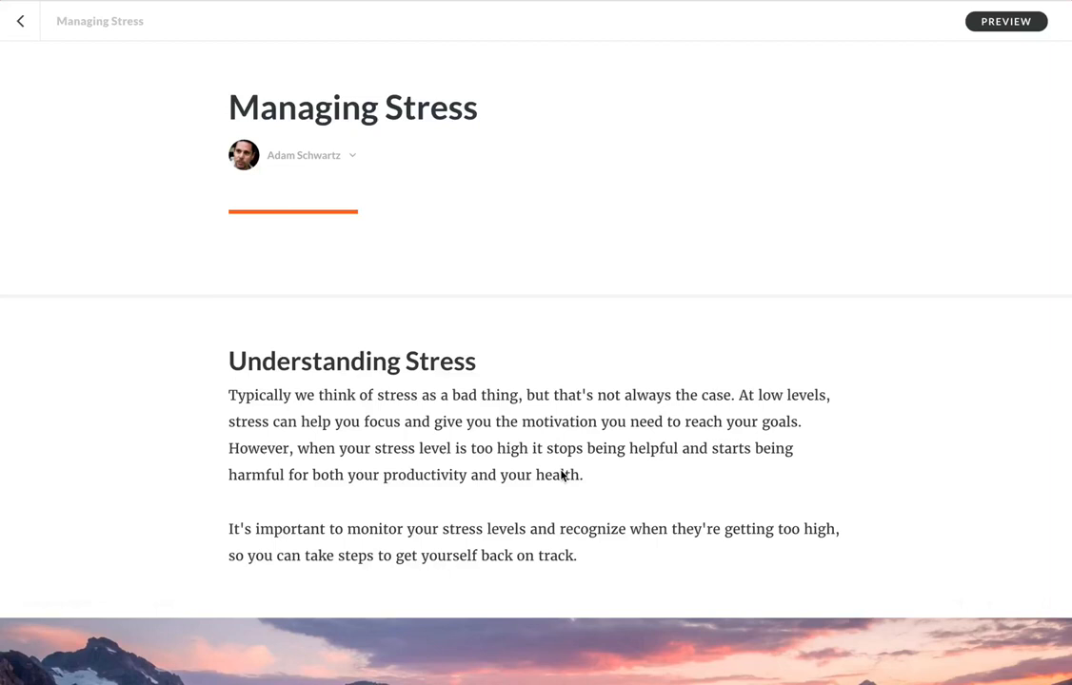
pyautogui.scroll(-4, 561, 475)
pyautogui.scroll(-4, 561, 475)
pyautogui.scroll(-4, 562, 475)
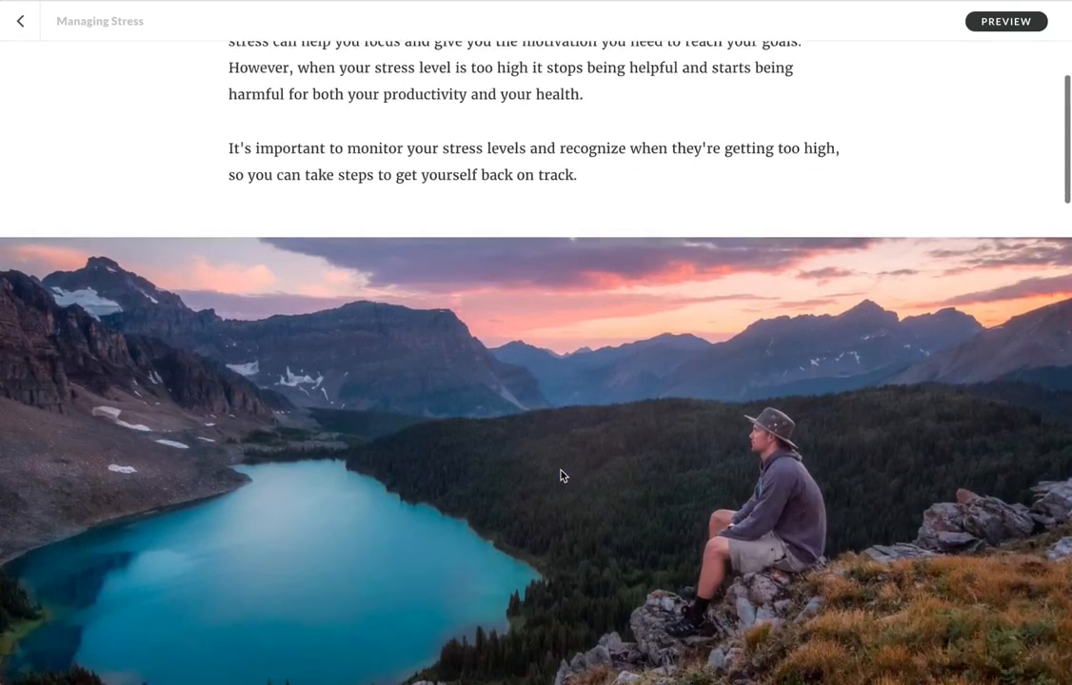
pyautogui.scroll(-4, 562, 474)
pyautogui.scroll(-4, 561, 475)
pyautogui.scroll(-4, 562, 475)
pyautogui.scroll(-3, 561, 475)
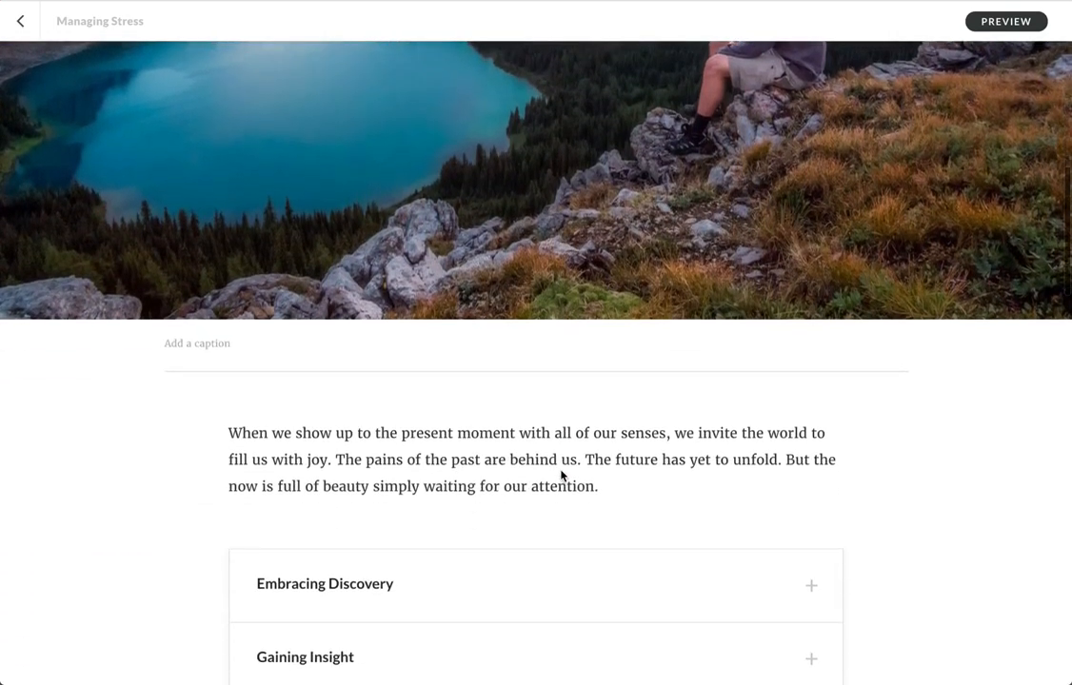
pyautogui.scroll(-3, 561, 474)
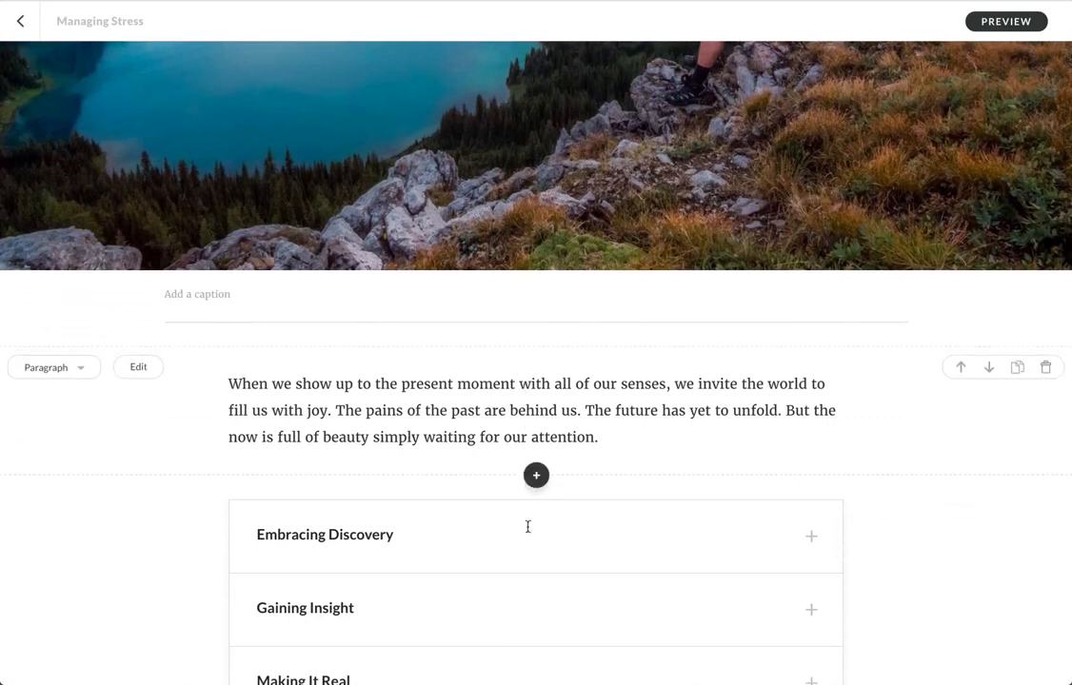
# Add a Multimedia Attachment block below the mindfulness paragraph from the Block Library
pyautogui.moveTo(535, 460)
pyautogui.click(536, 476)
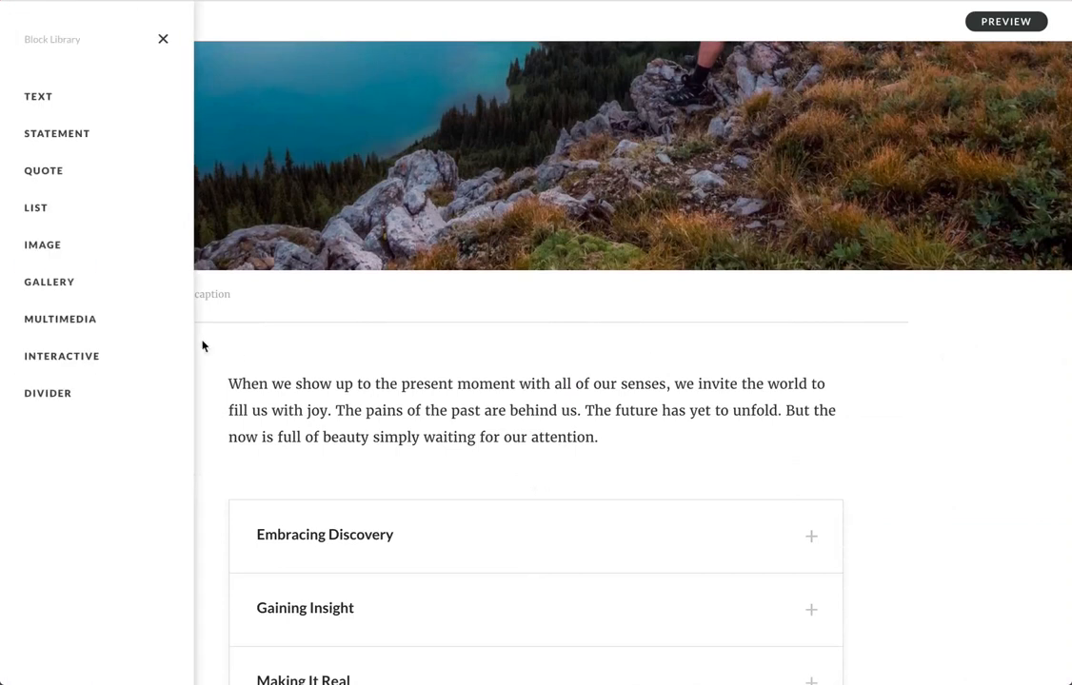
pyautogui.click(60, 319)
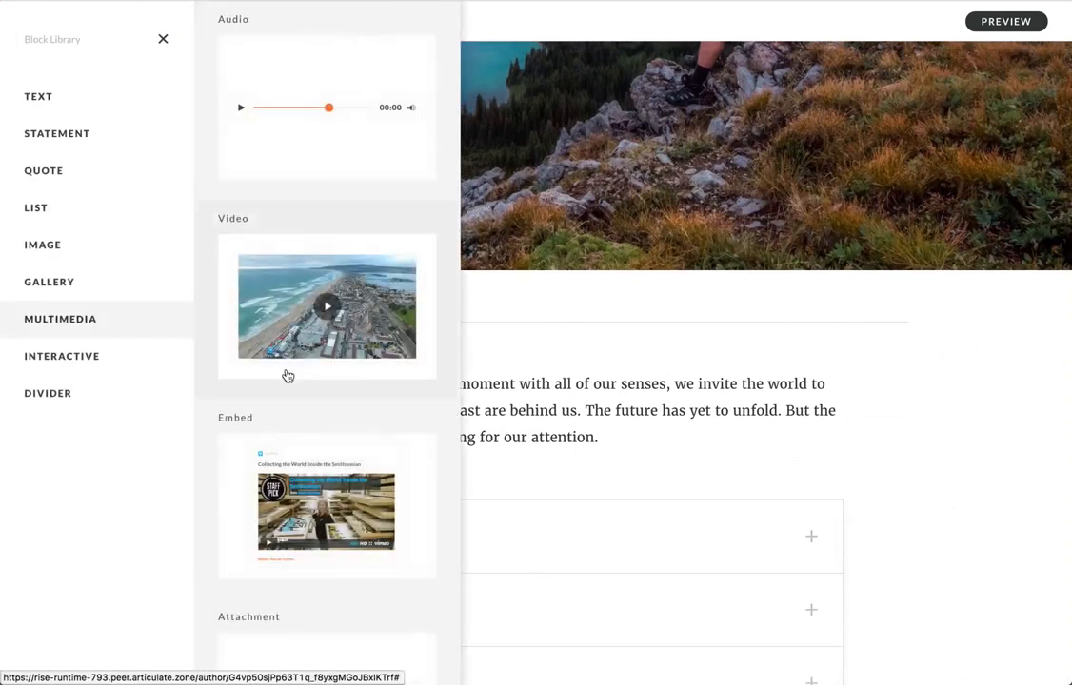
pyautogui.scroll(-3, 288, 375)
pyautogui.scroll(-2, 288, 375)
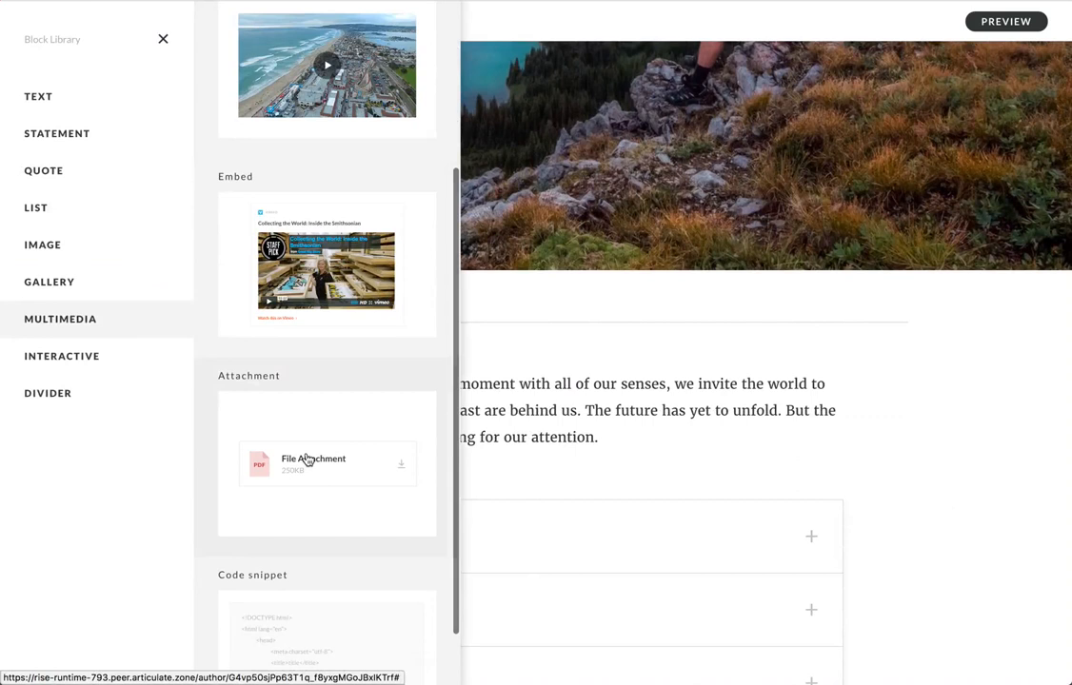
pyautogui.scroll(-3, 666, 285)
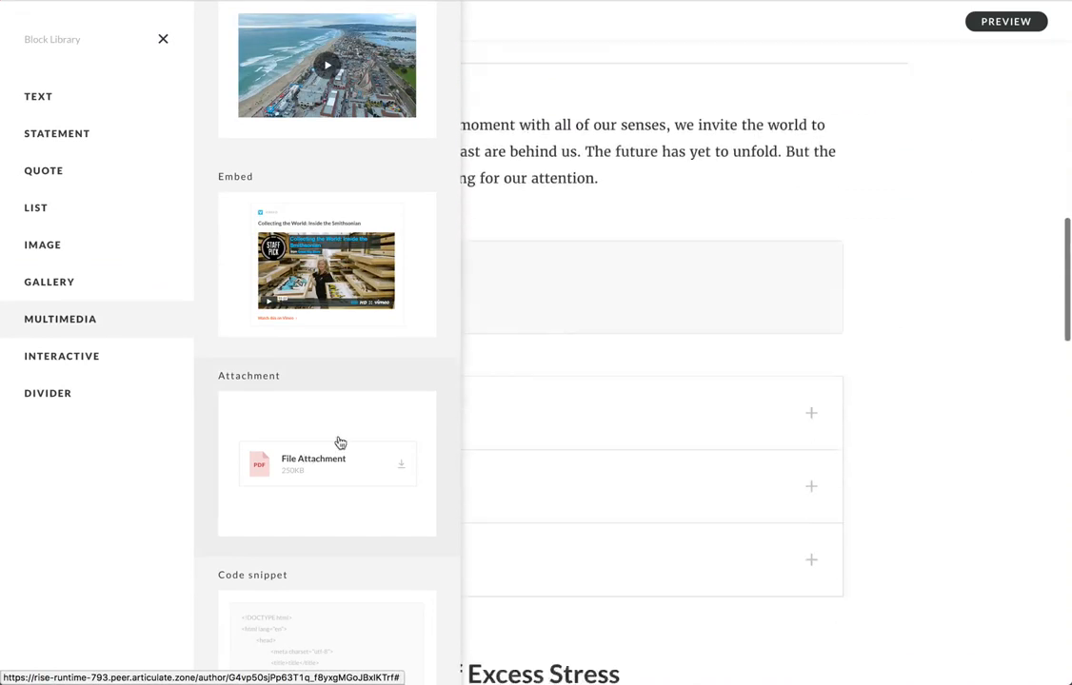
pyautogui.scroll(-3, 857, 191)
pyautogui.click(911, 152)
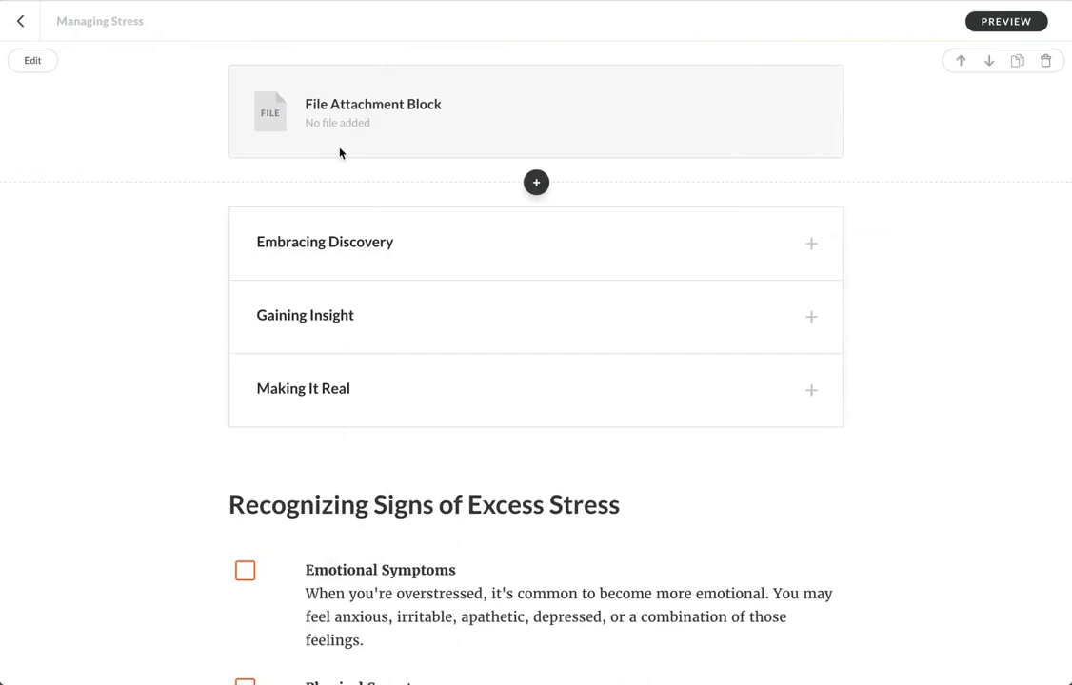
# Upload Quick Reference Guide - 2017 Edition.pdf into the attachment block and close its editor
pyautogui.click(32, 60)
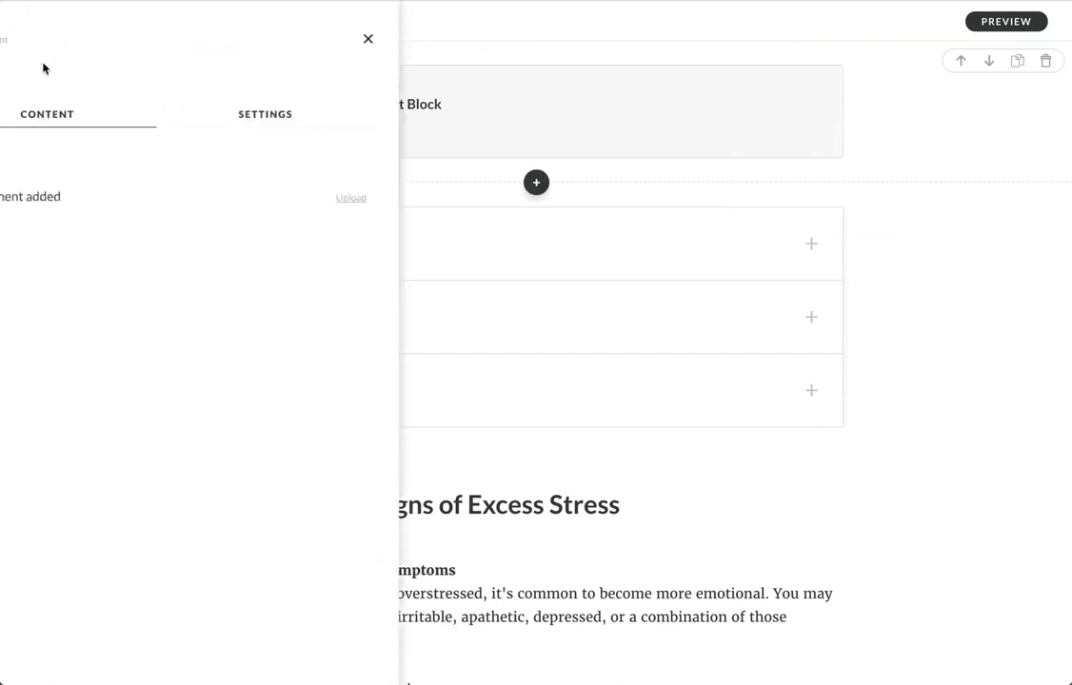
pyautogui.click(440, 199)
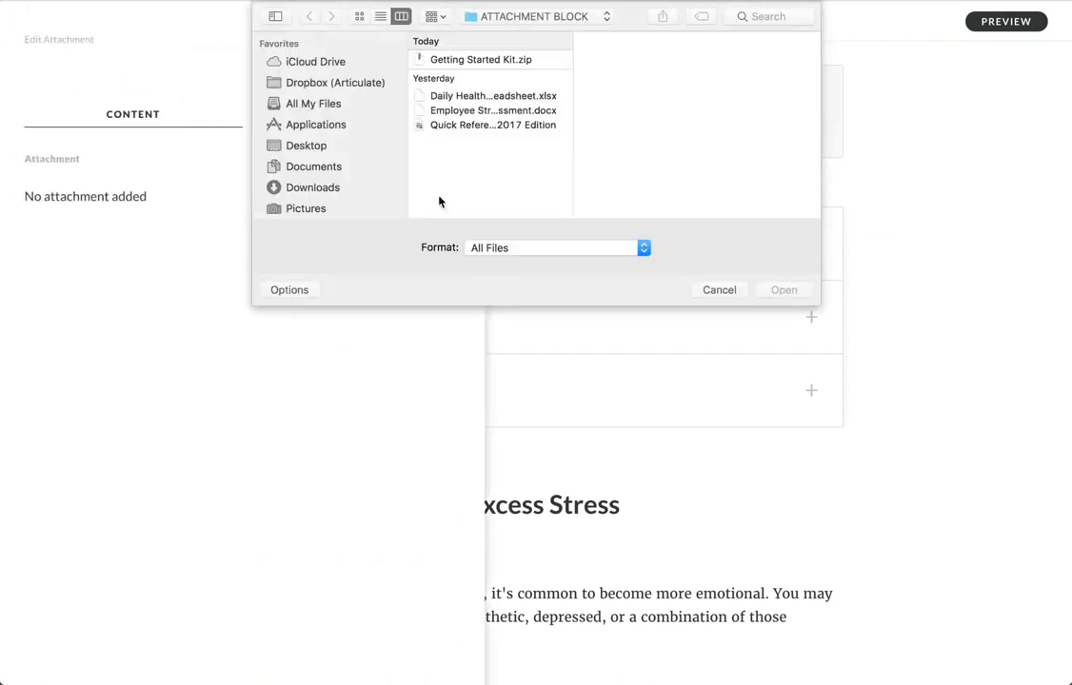
pyautogui.click(530, 126)
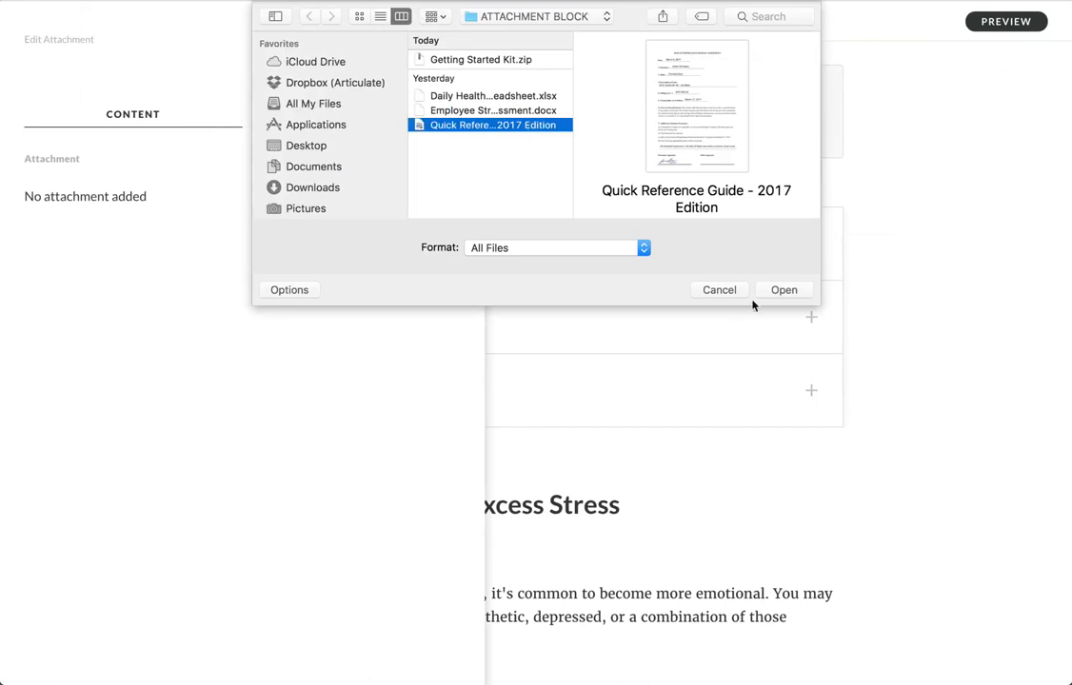
pyautogui.click(783, 290)
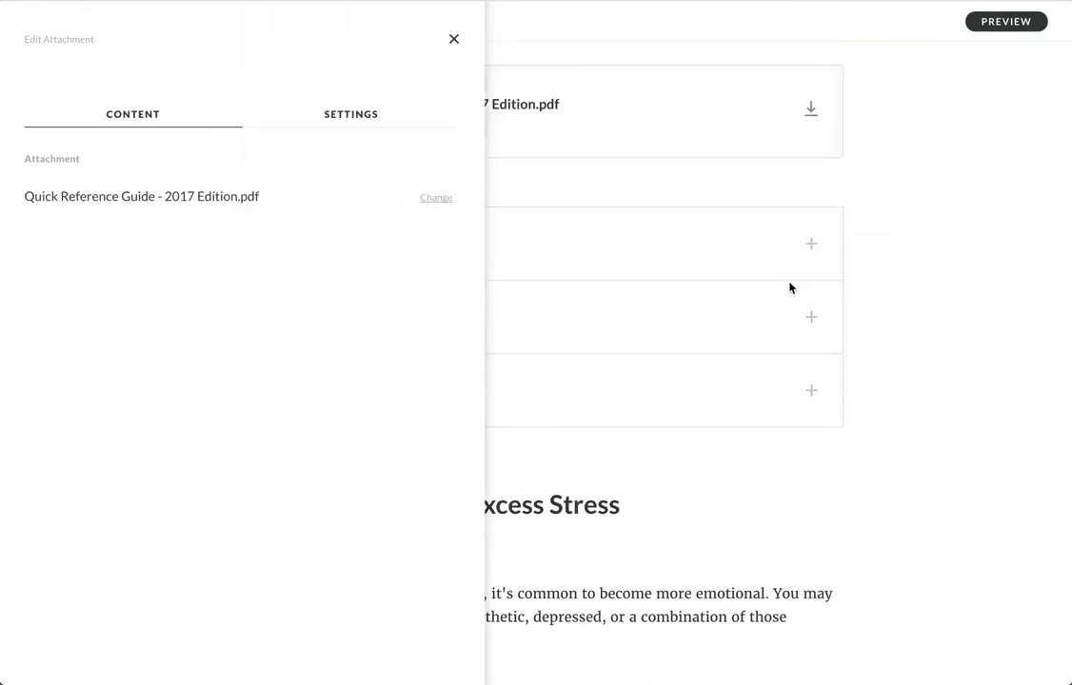
pyautogui.click(930, 275)
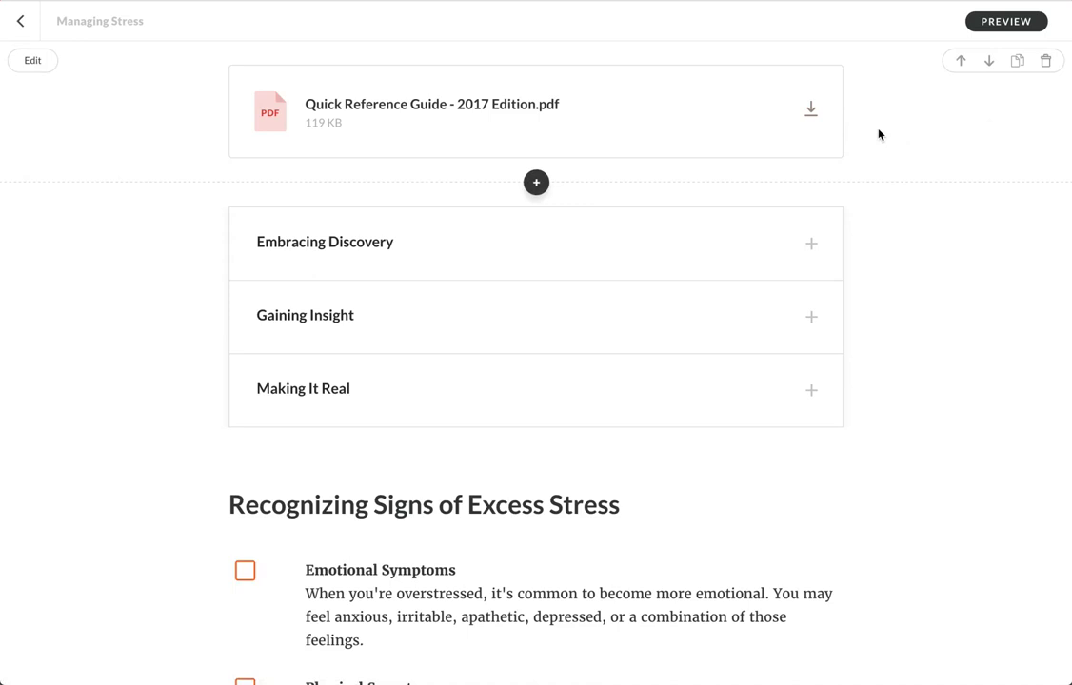
pyautogui.scroll(-2, 879, 134)
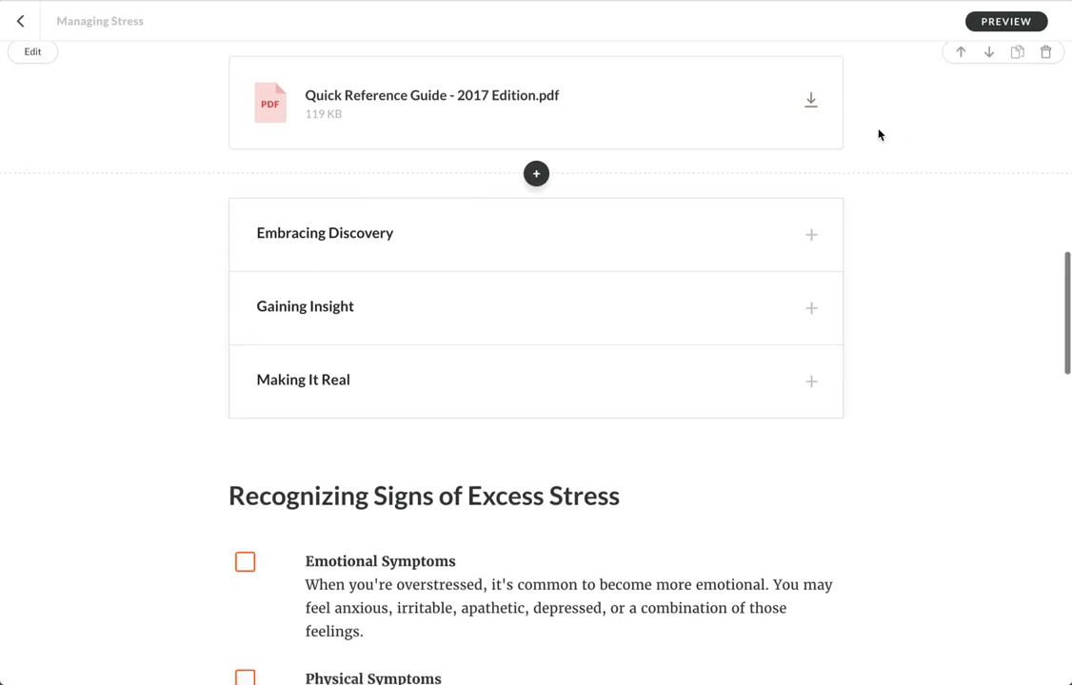
pyautogui.scroll(-3, 879, 134)
pyautogui.scroll(-3, 880, 134)
pyautogui.scroll(-3, 880, 134)
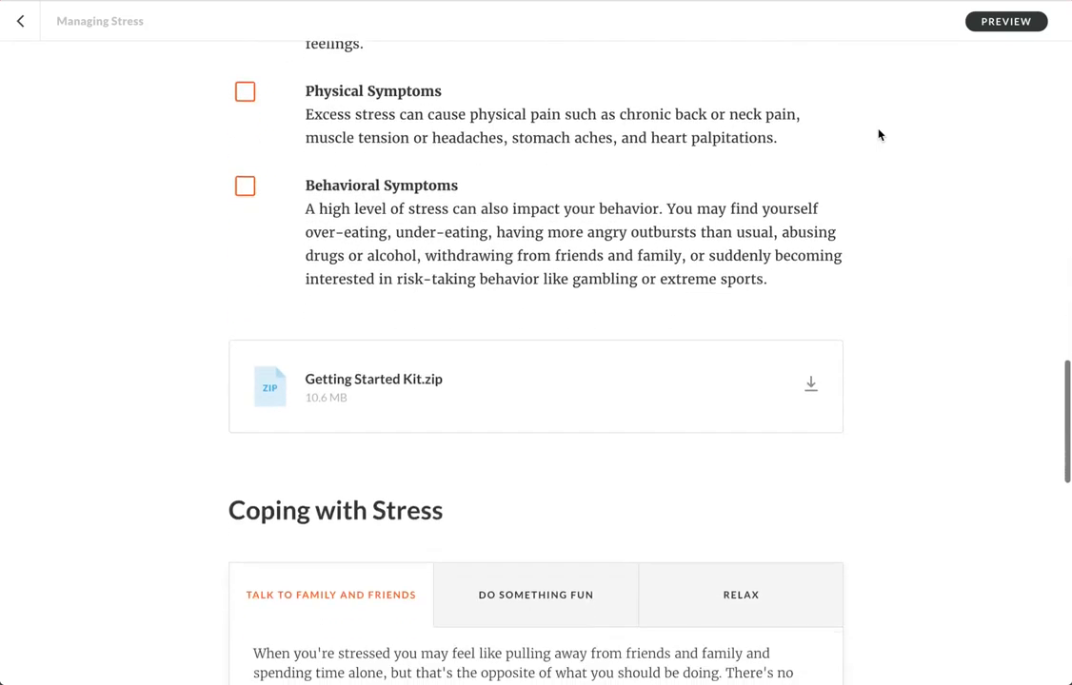
pyautogui.scroll(-1, 879, 135)
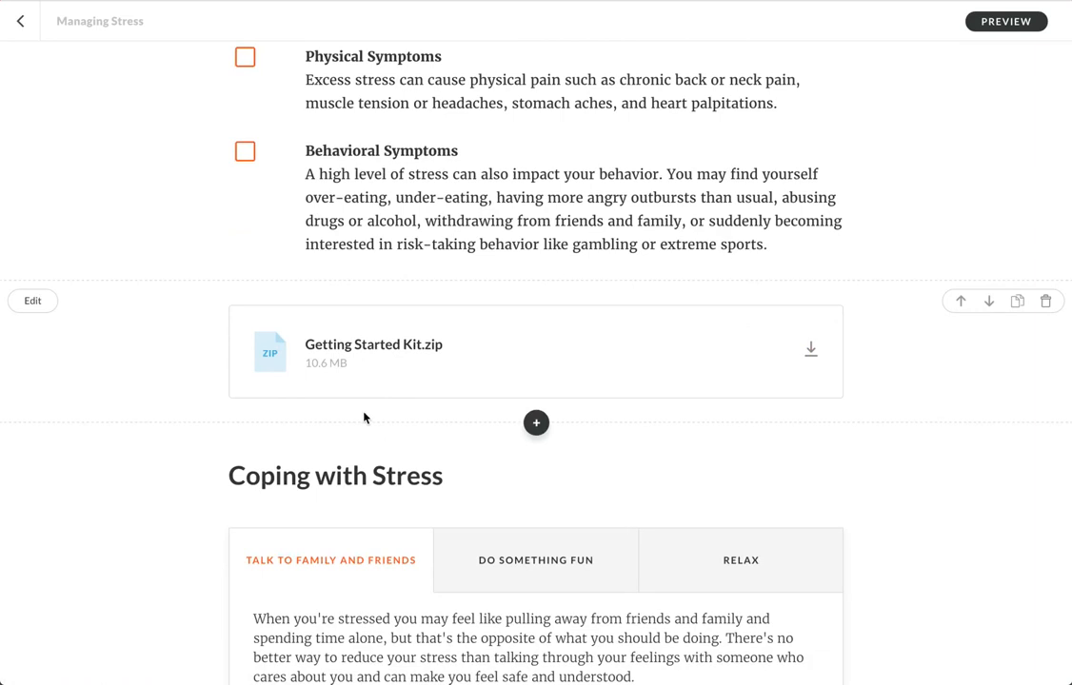
pyautogui.scroll(-2, 363, 417)
pyautogui.scroll(-3, 364, 417)
pyautogui.scroll(-3, 363, 417)
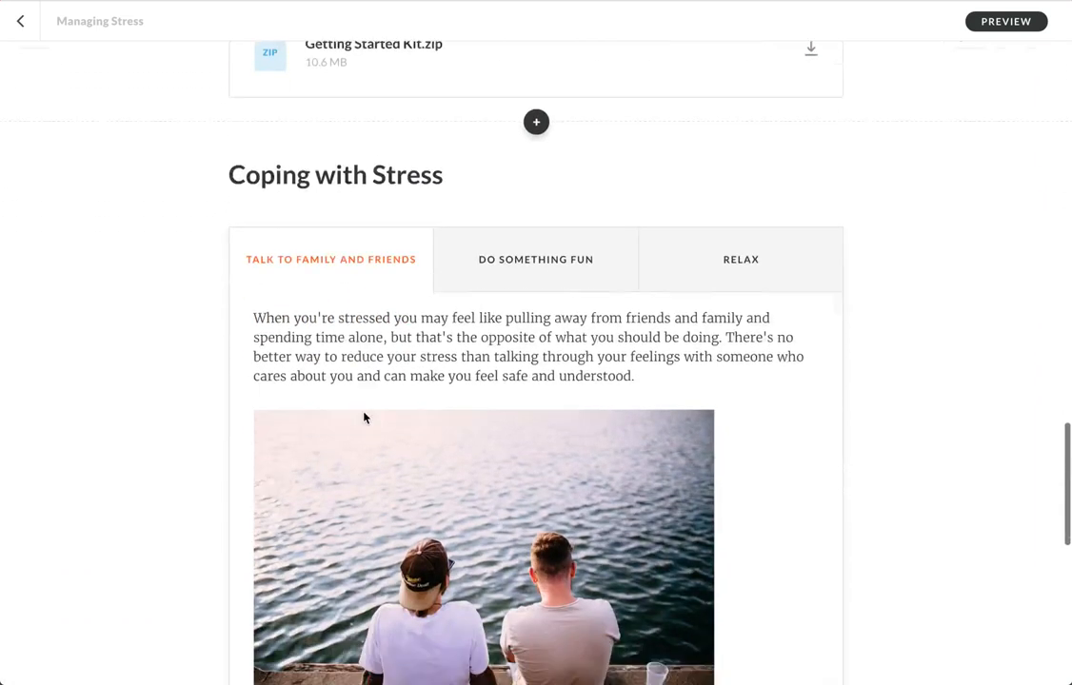
pyautogui.scroll(-3, 363, 417)
pyautogui.scroll(-4, 363, 417)
pyautogui.scroll(-2, 363, 417)
pyautogui.scroll(-2, 364, 417)
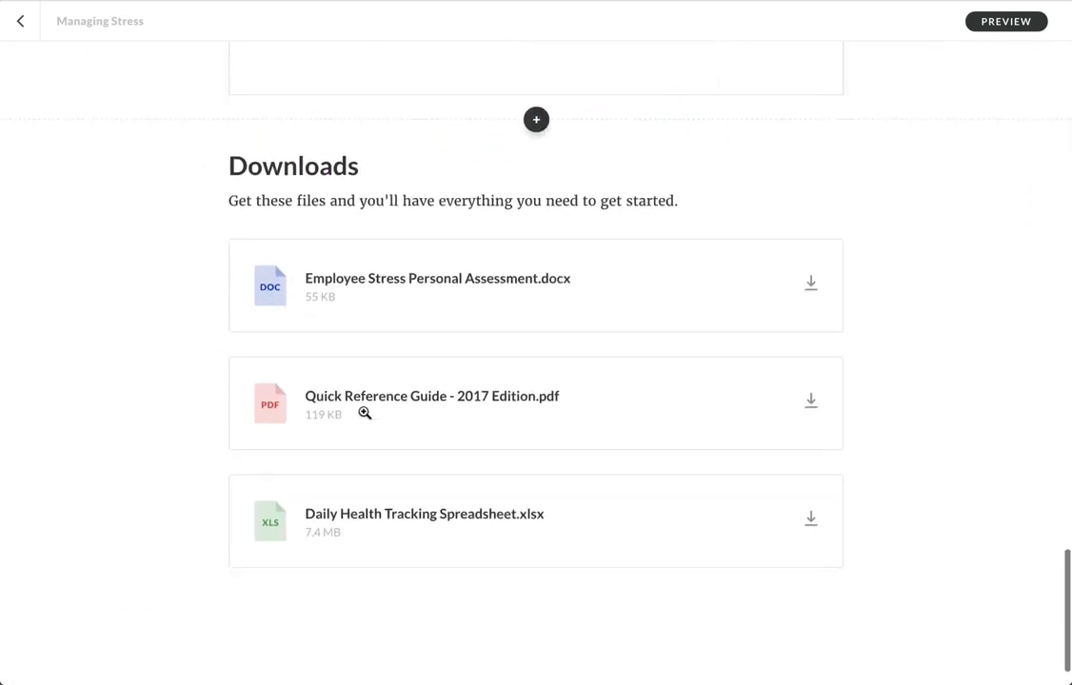
pyautogui.scroll(-1, 364, 414)
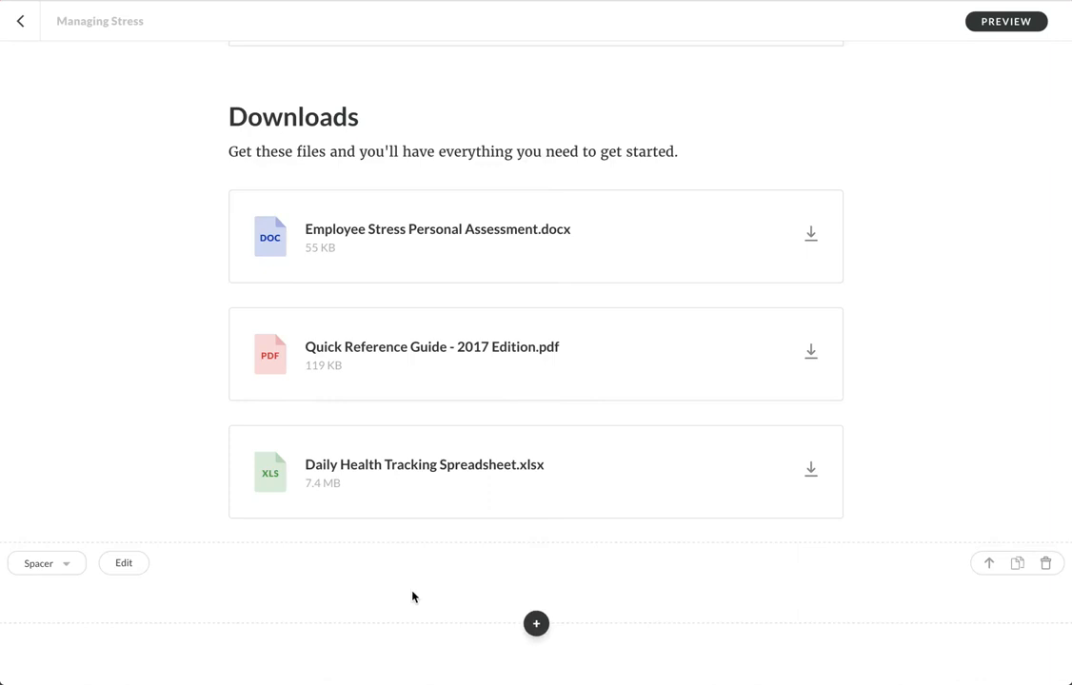
pyautogui.moveTo(535, 285)
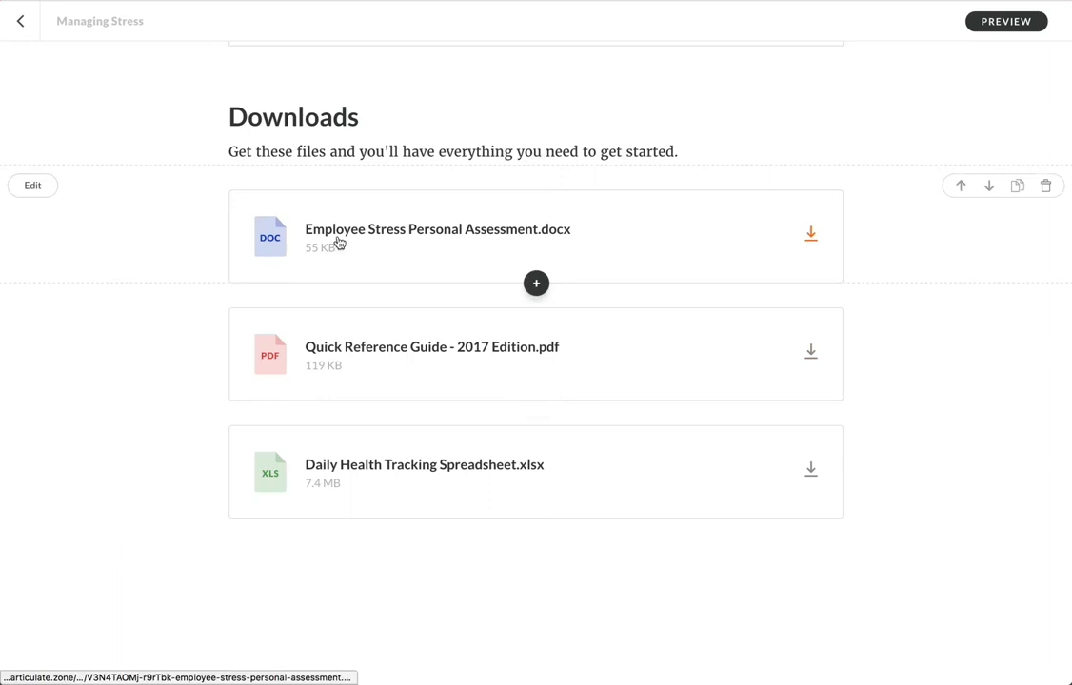
pyautogui.click(32, 185)
pyautogui.click(351, 113)
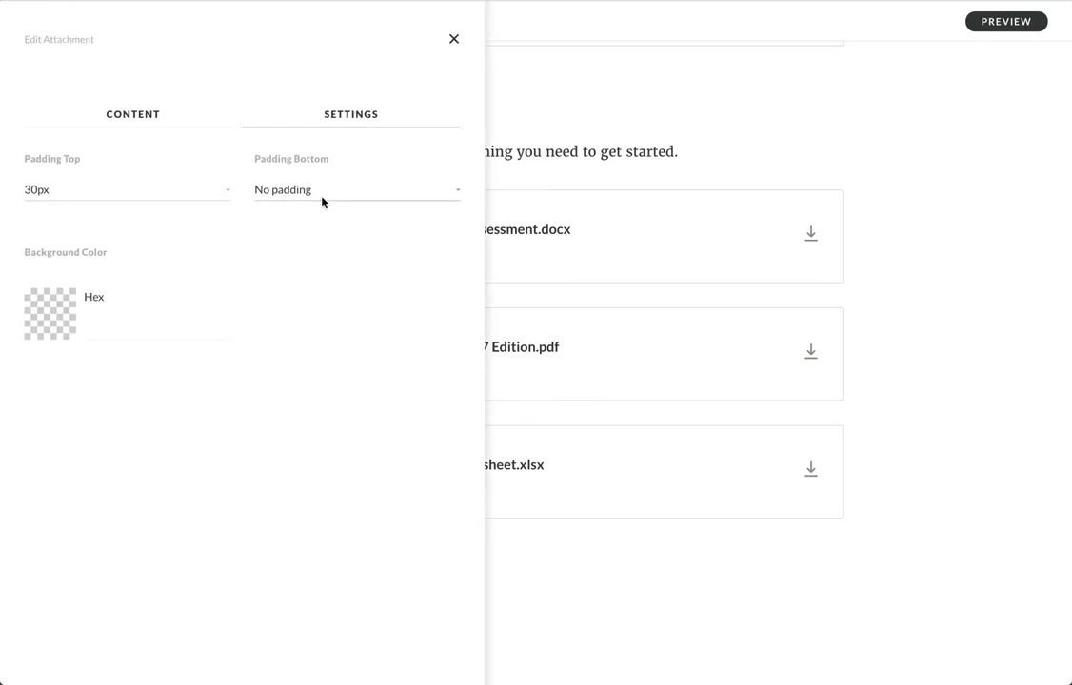
pyautogui.click(454, 39)
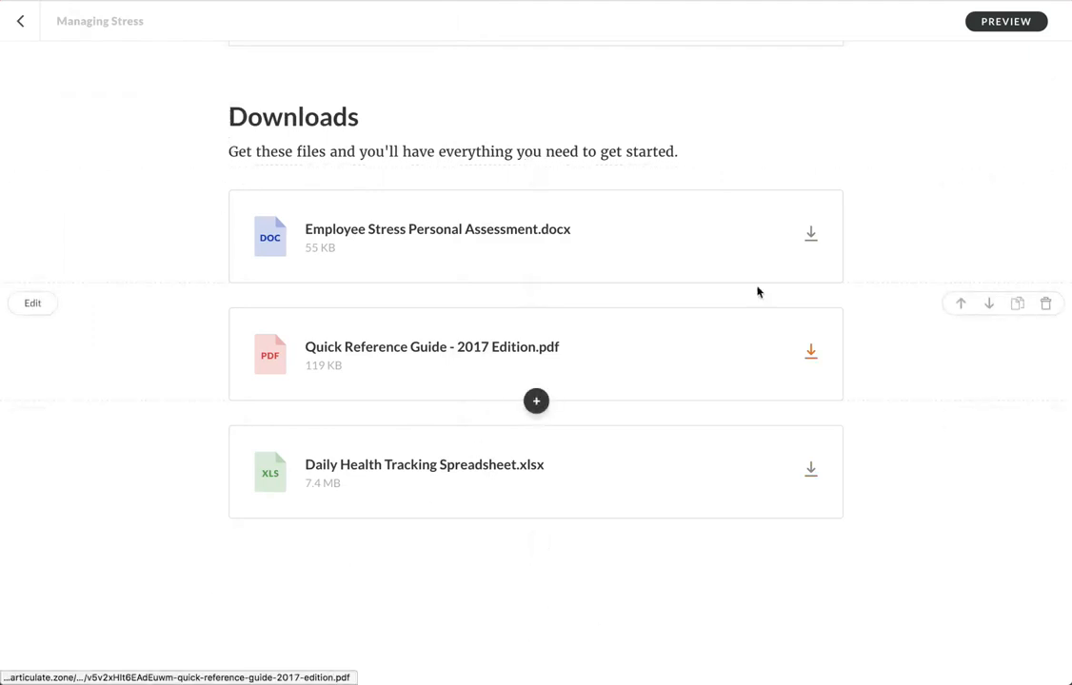
pyautogui.moveTo(536, 133)
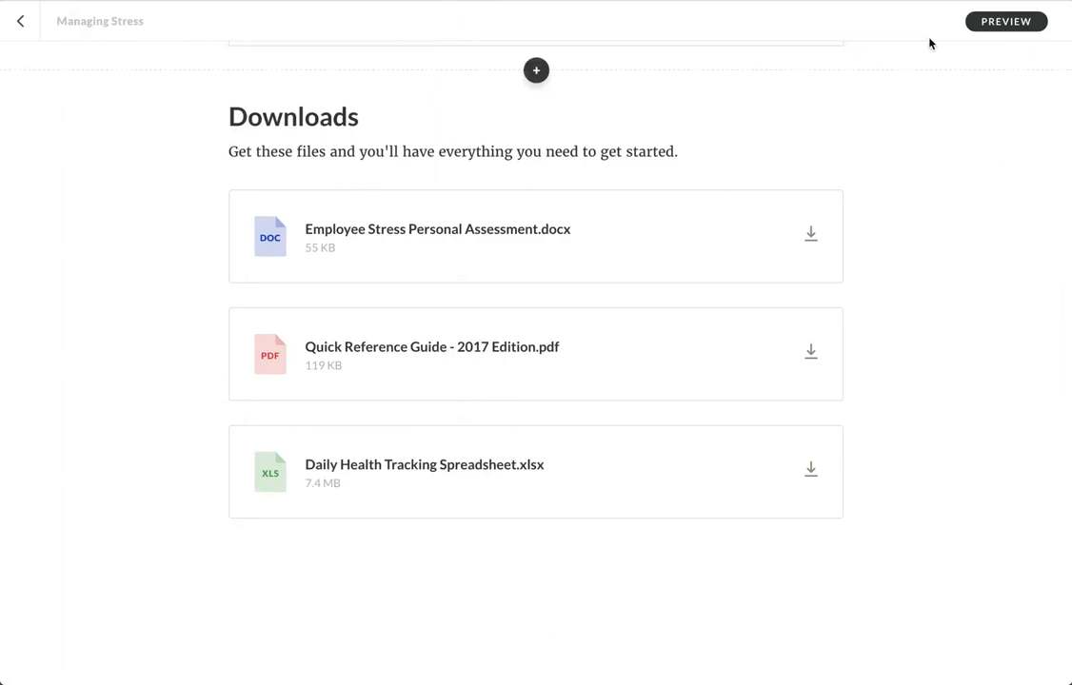
pyautogui.click(1009, 23)
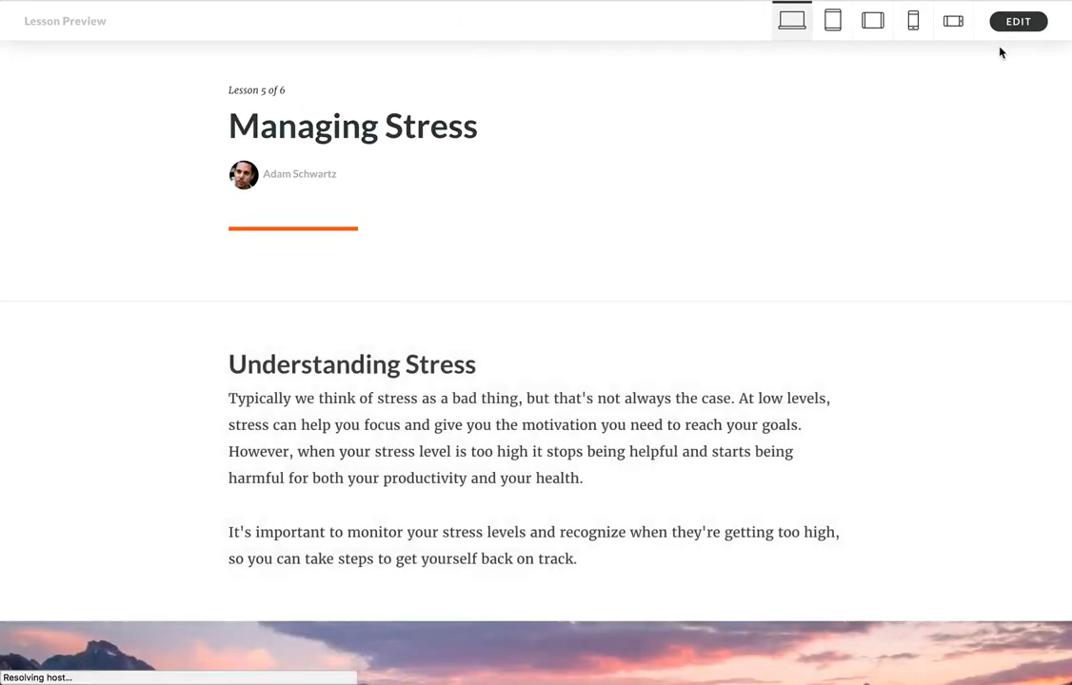
pyautogui.scroll(-5, 814, 338)
pyautogui.scroll(-10, 814, 338)
pyautogui.scroll(-5, 813, 338)
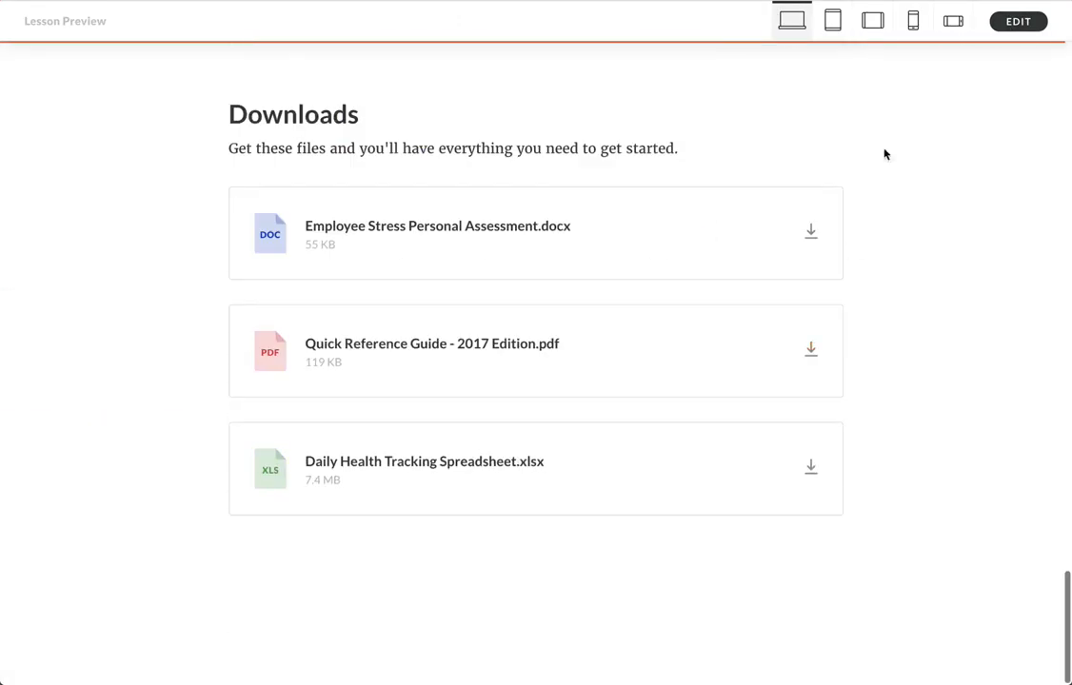
pyautogui.click(831, 21)
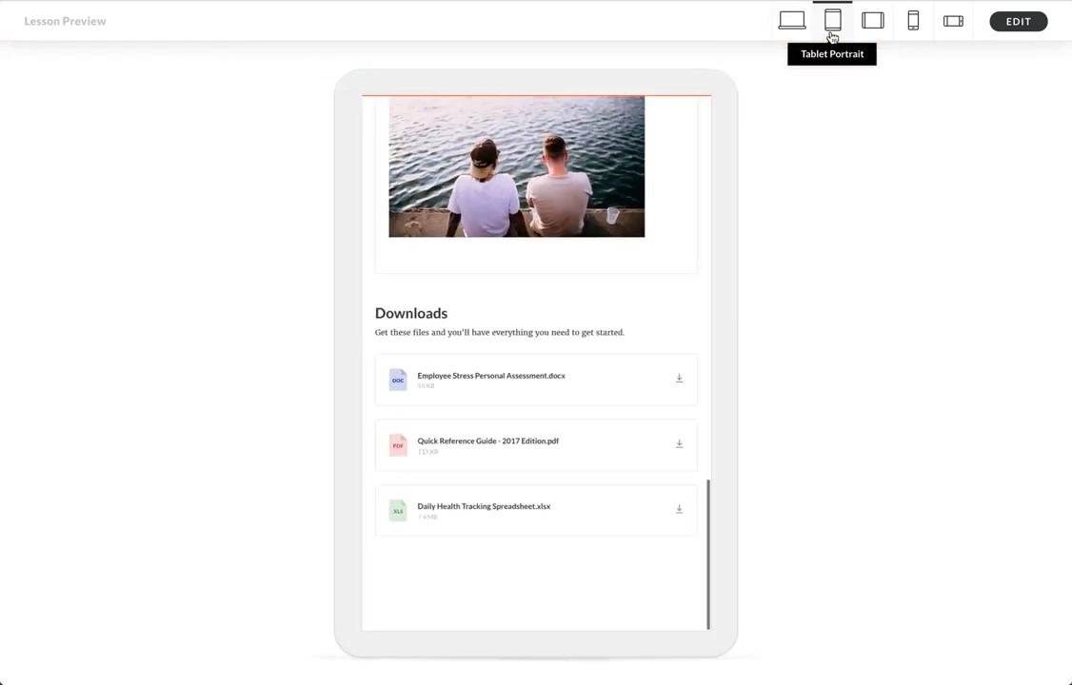
pyautogui.click(1018, 22)
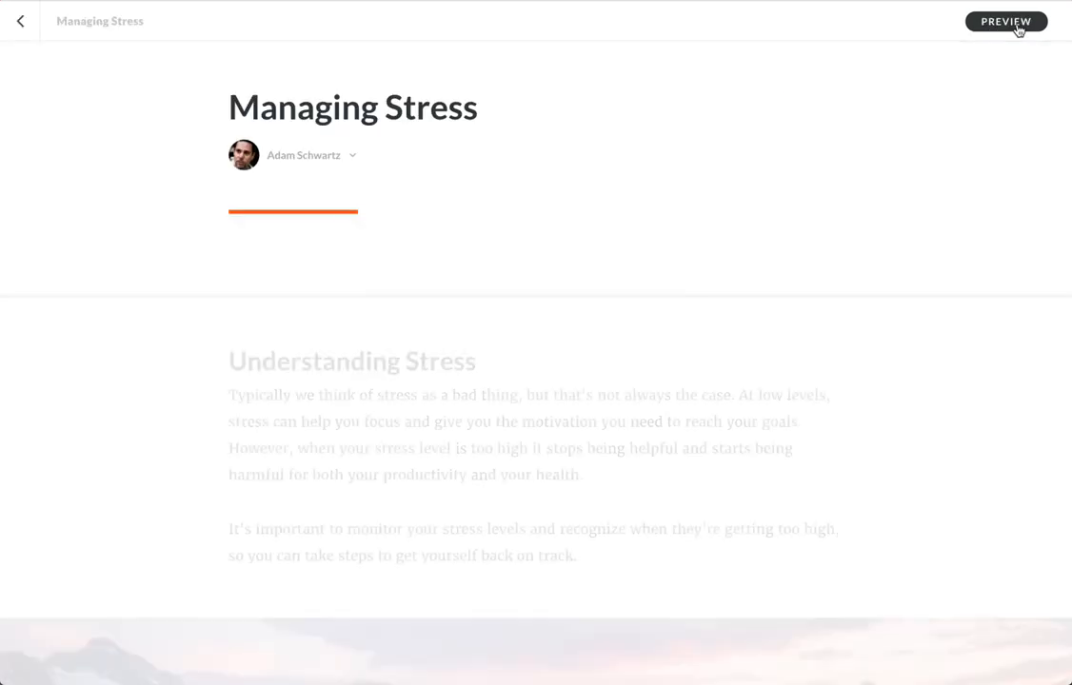
pyautogui.scroll(-10, 621, 348)
pyautogui.scroll(-8, 622, 348)
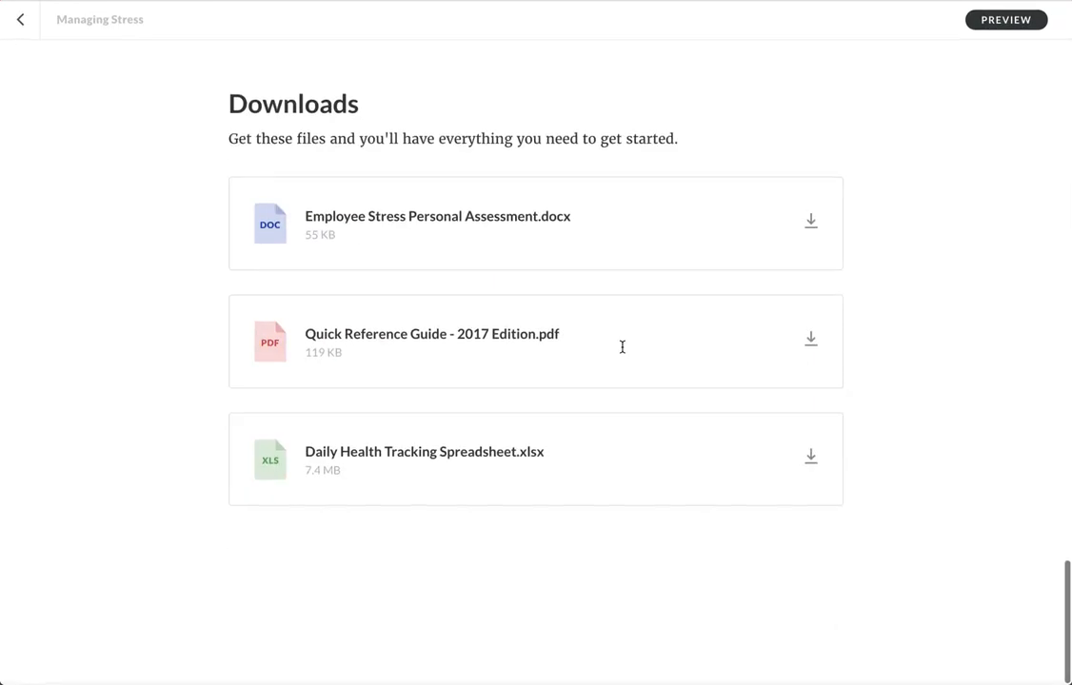